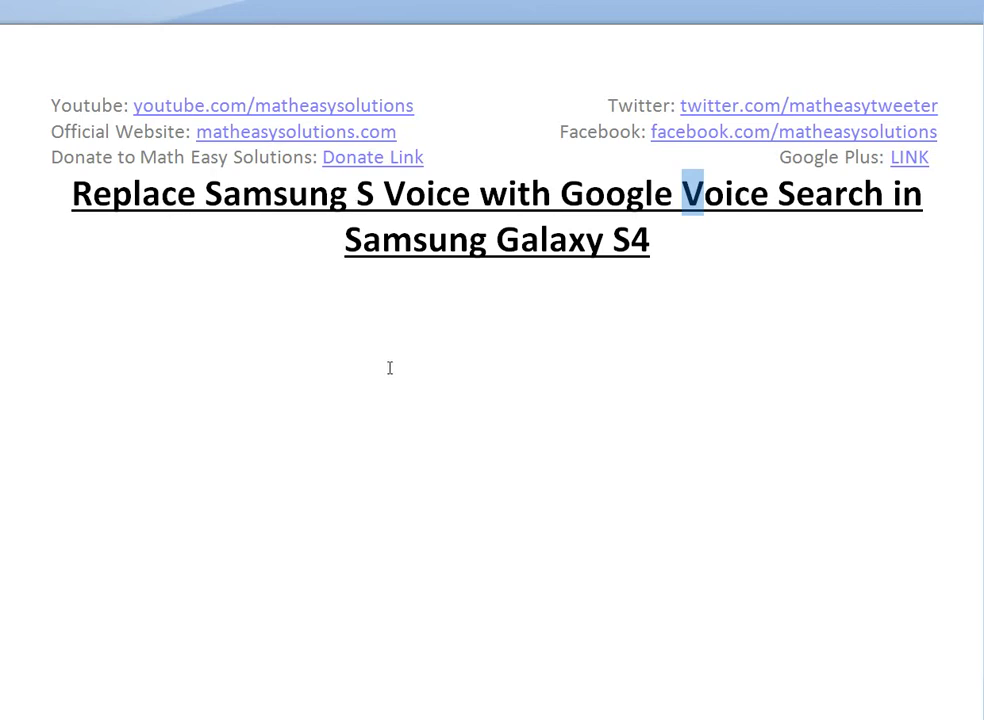
Clear the title-text selection and bring up the Galaxy S4 remote session's home screen.
click(572, 238)
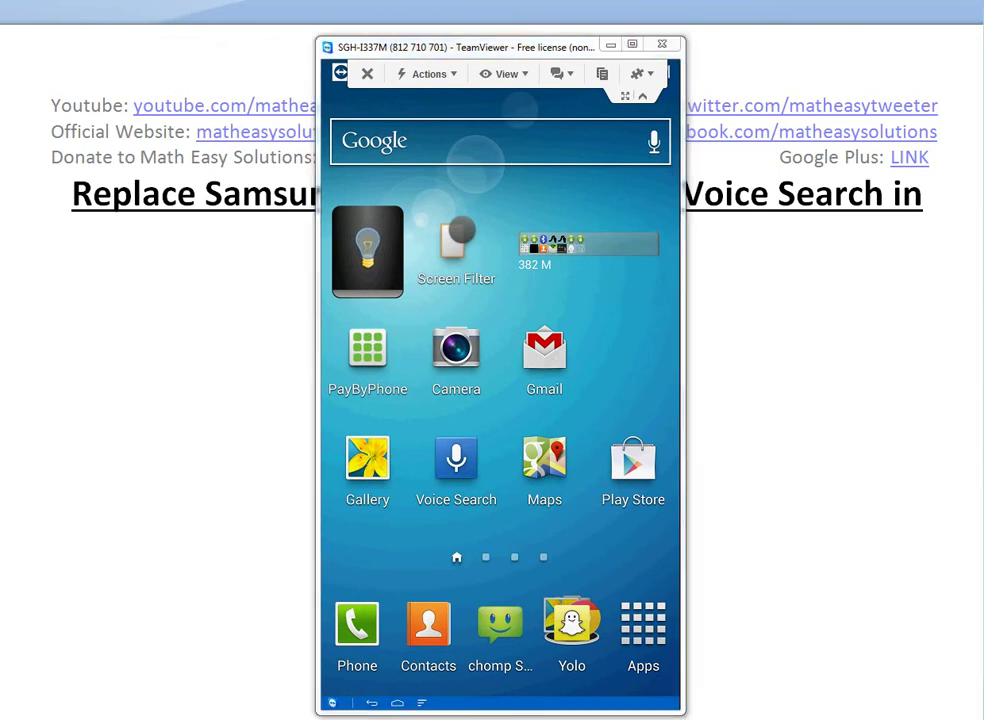
Go to the home page with the voice apps and confirm that double-pressing Home launches S Voice.
drag(0, 200, 0, 218)
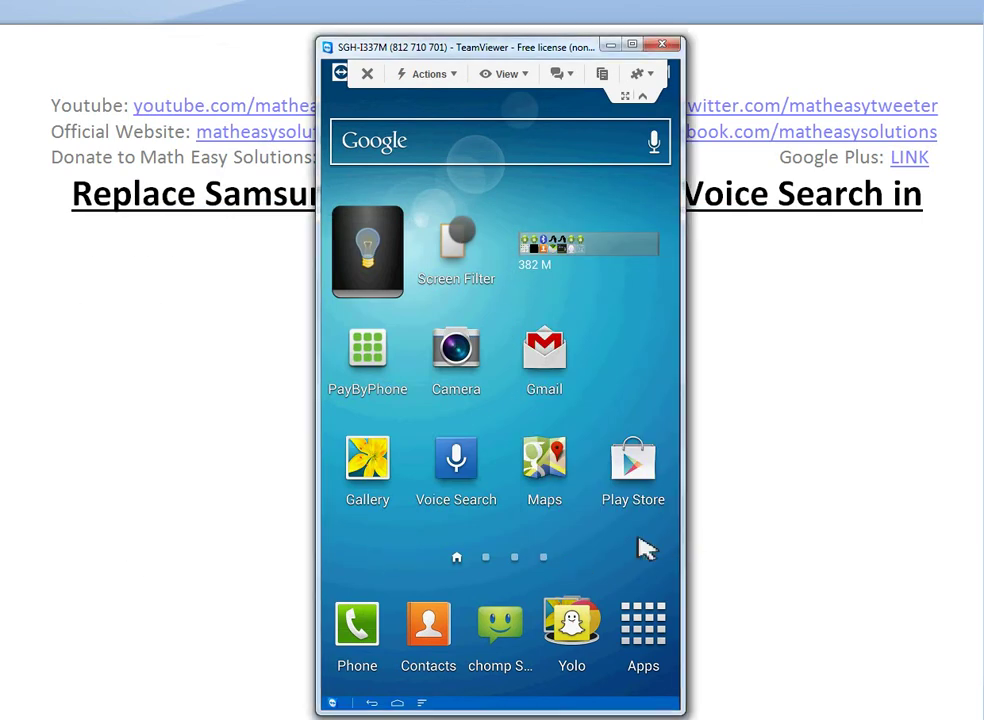
click(543, 557)
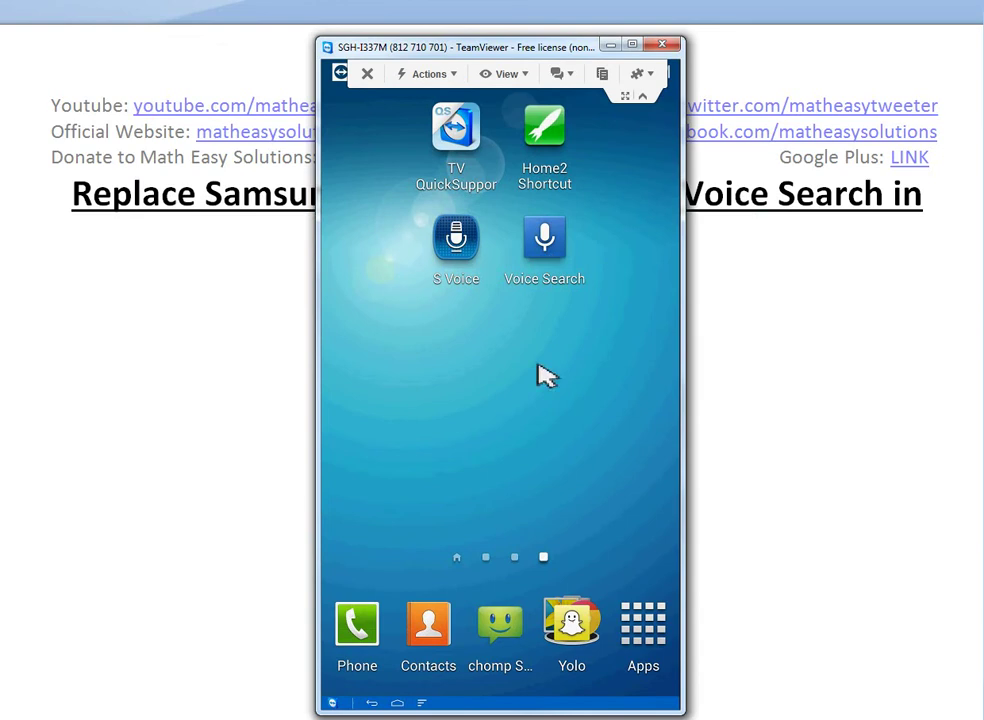
double_click(397, 705)
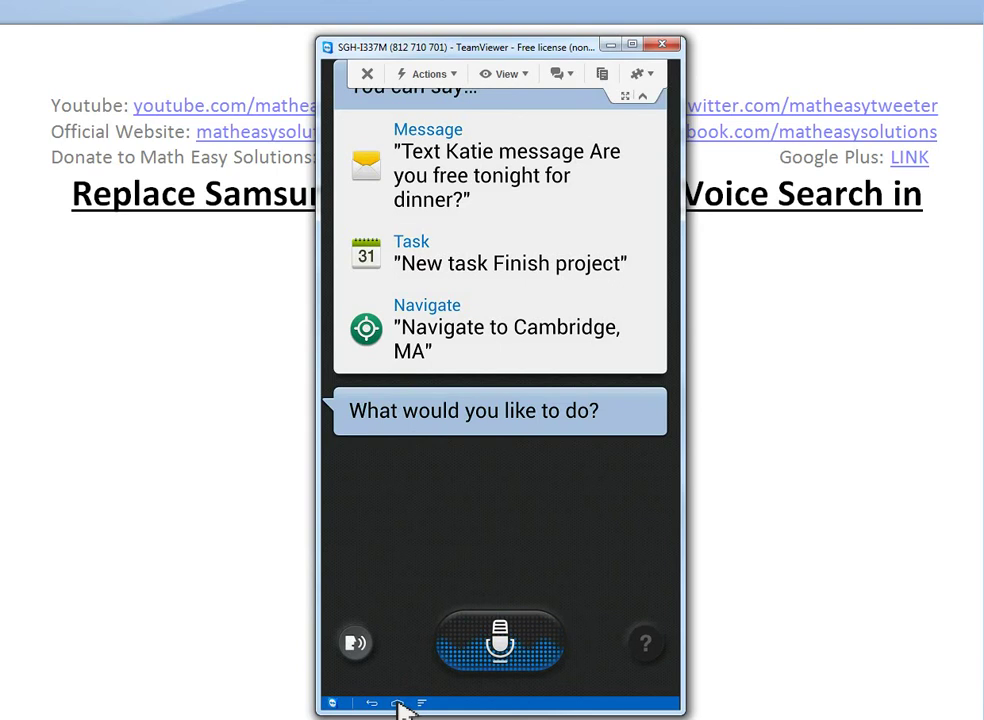
click(397, 704)
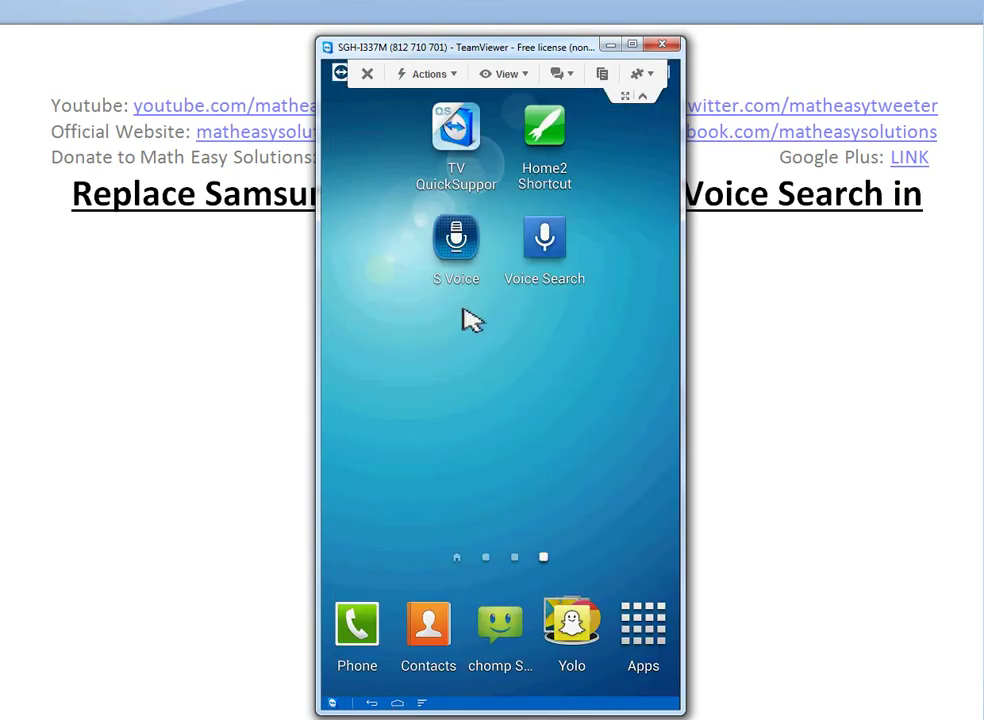
In S Voice settings, uncheck 'Open via the home key'.
click(452, 252)
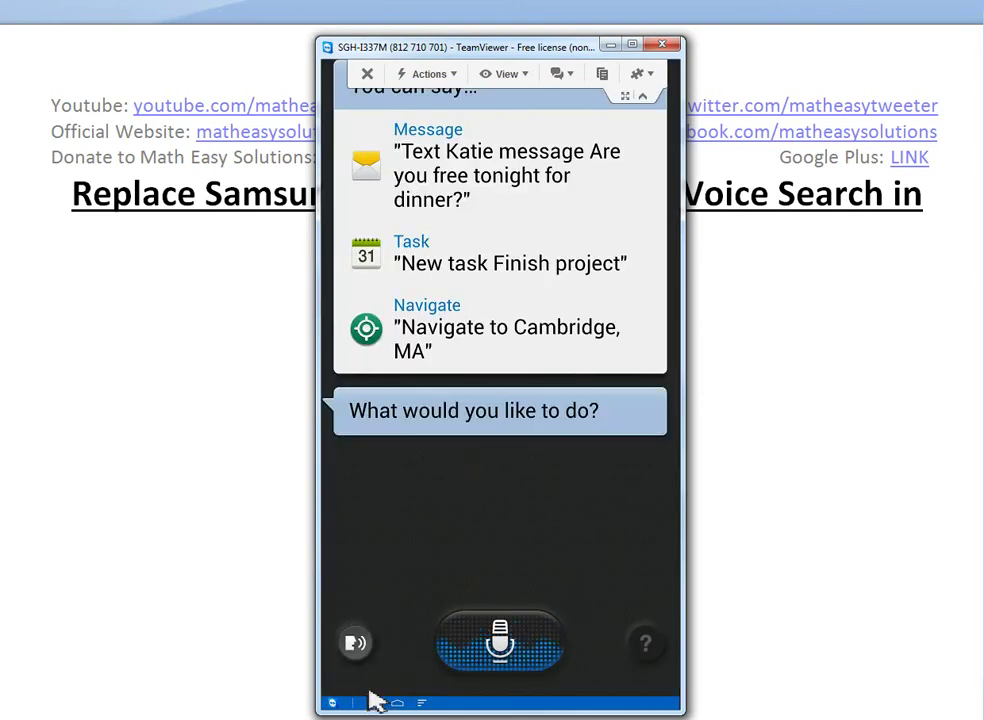
click(422, 704)
click(430, 675)
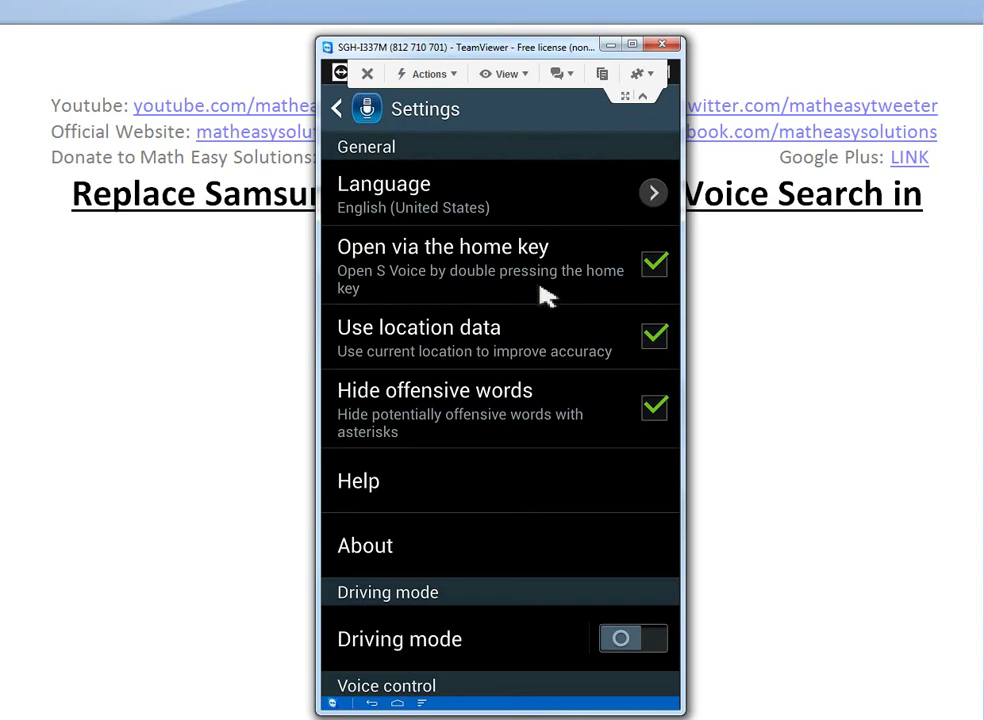
click(665, 272)
Launch Home2 Shortcut from the home screen, cancel the Choose Home Application prompt, and scroll to Step1.
click(401, 701)
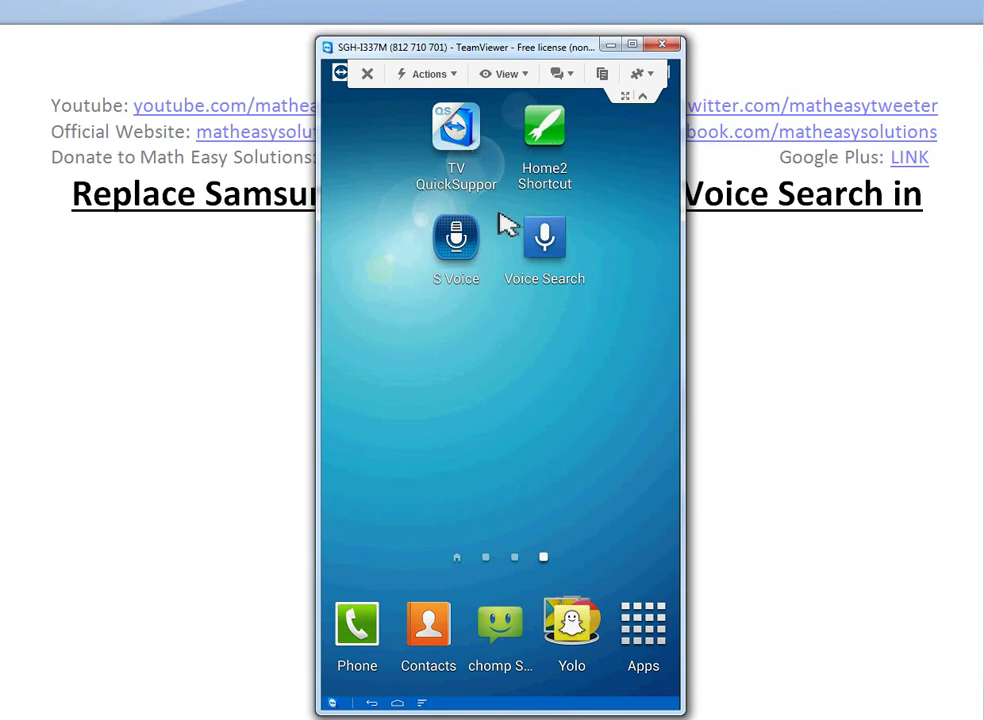
click(557, 158)
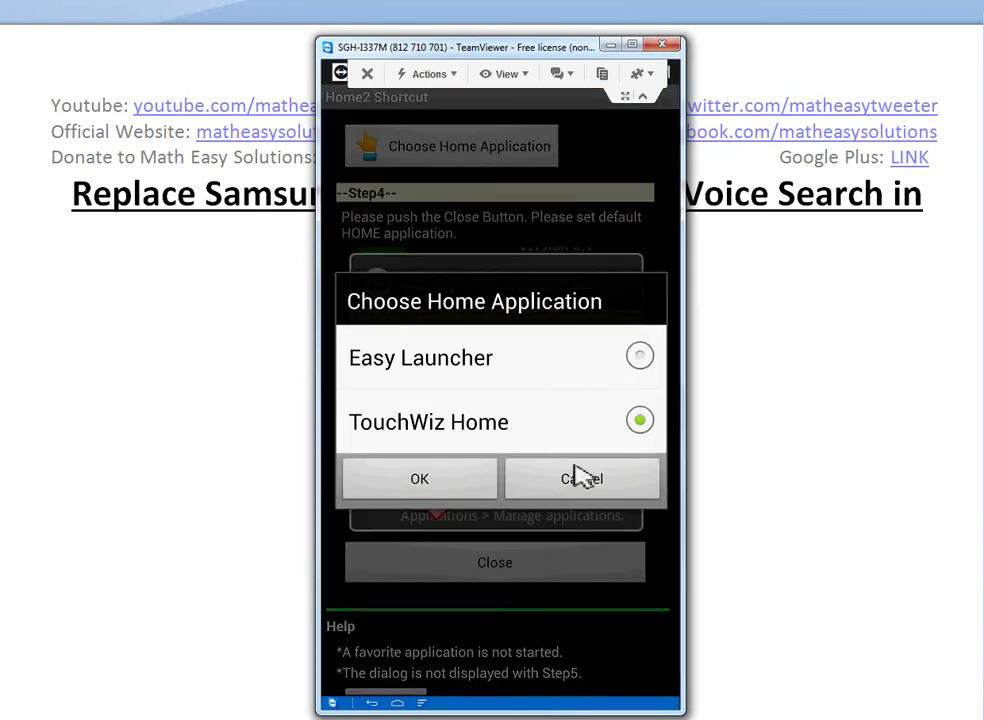
click(583, 478)
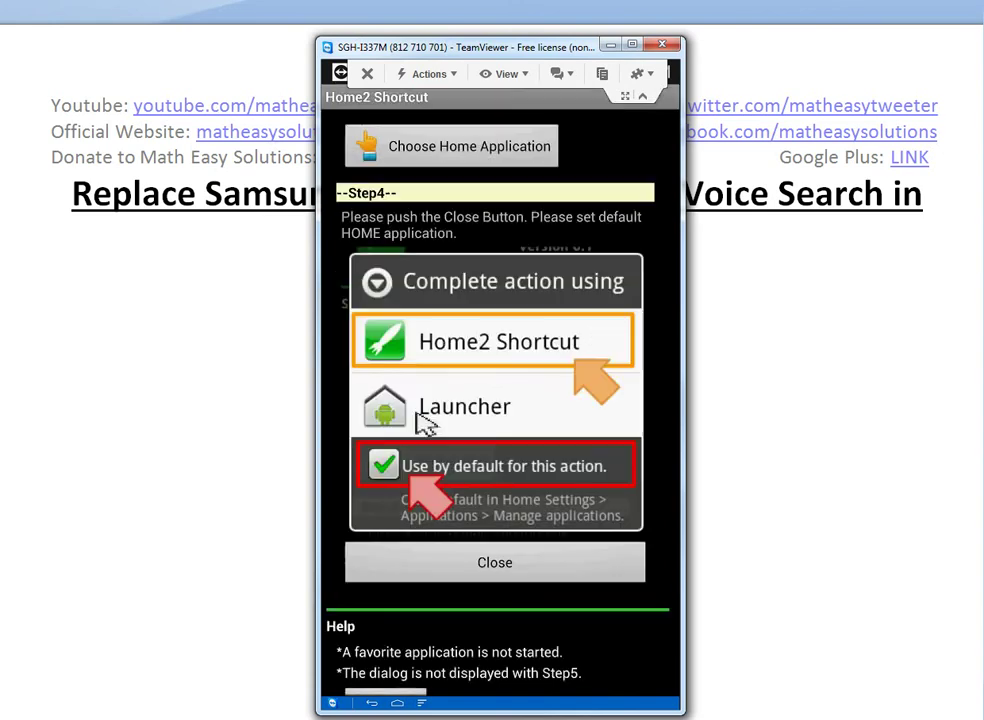
scroll(455, 238, up, 5)
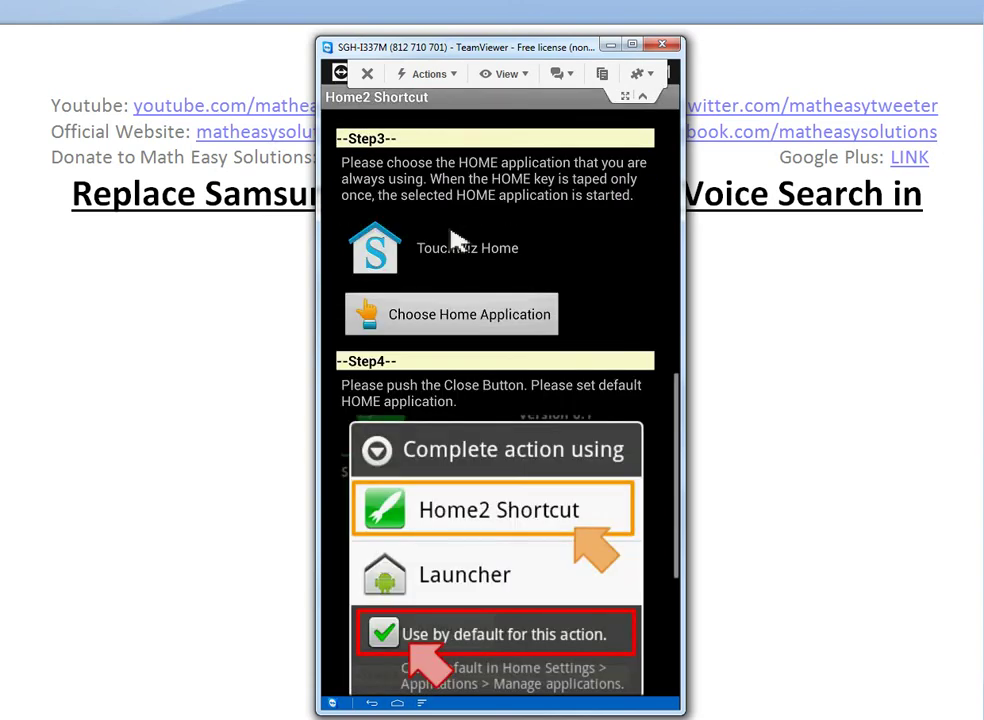
scroll(455, 238, up, 3)
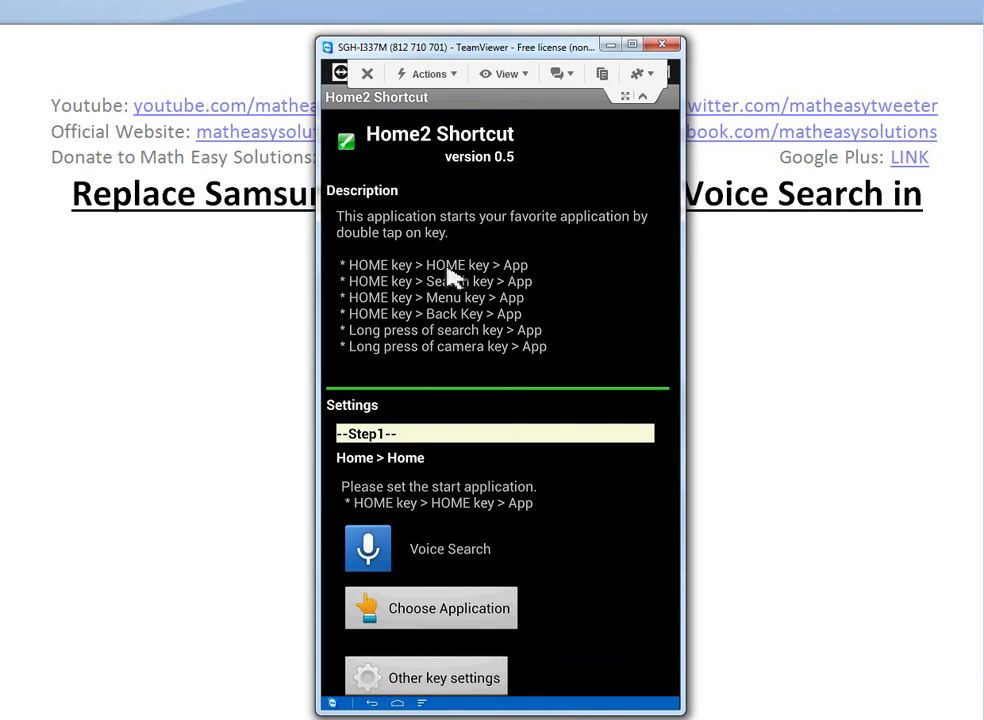
scroll(433, 589, down, 3)
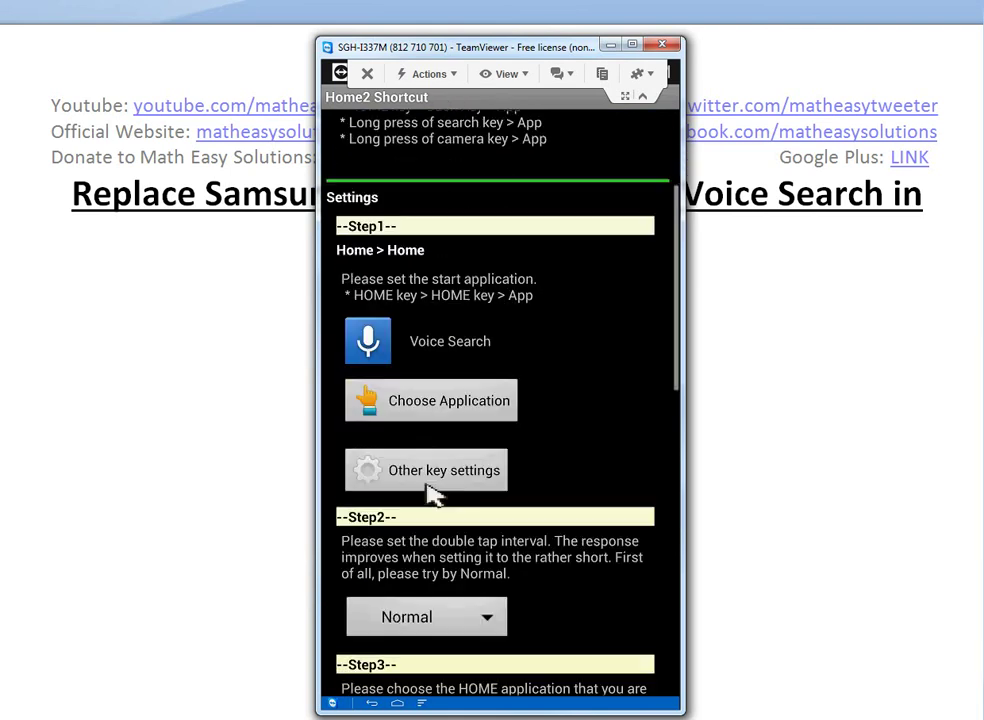
Pick Voice Search from Installed Applications as the double-press start application and confirm.
click(433, 405)
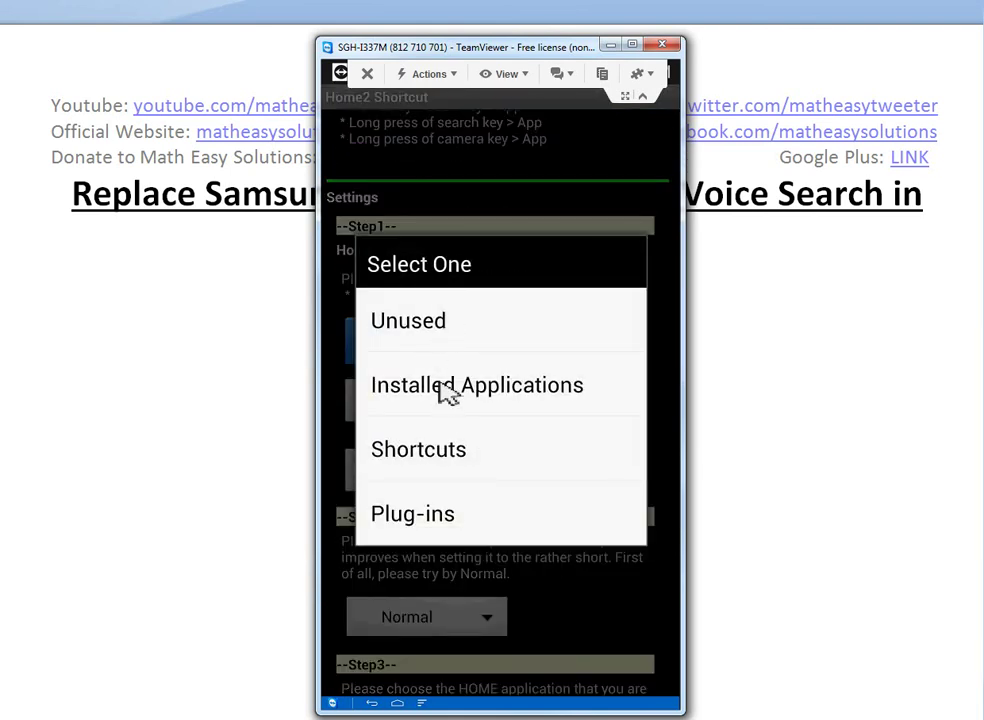
click(445, 389)
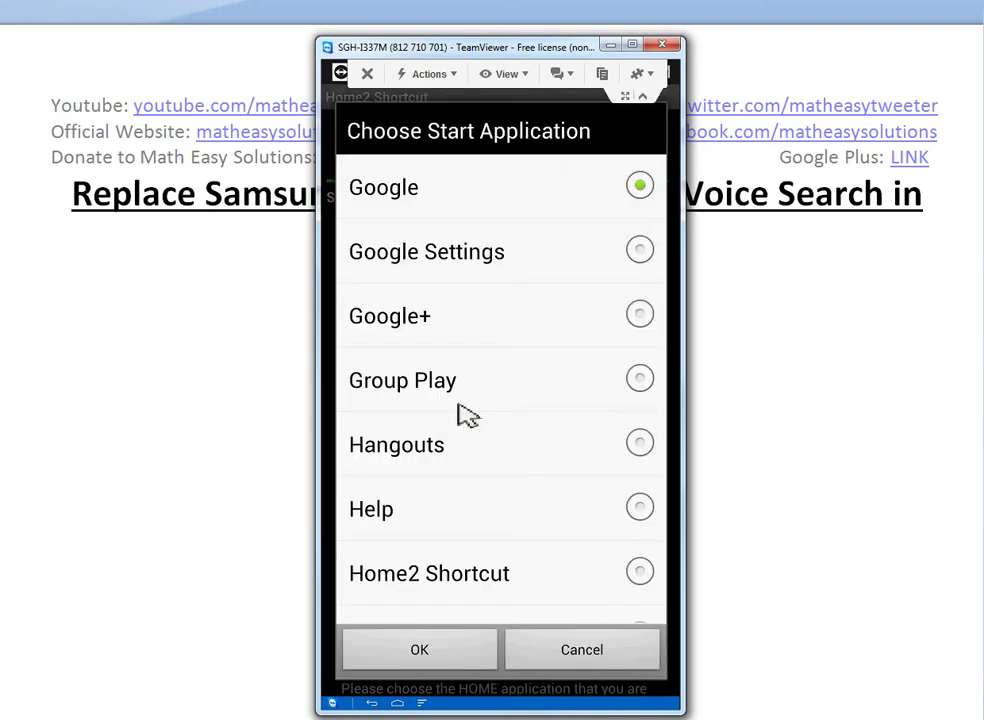
scroll(457, 410, down, 6)
scroll(459, 406, down, 15)
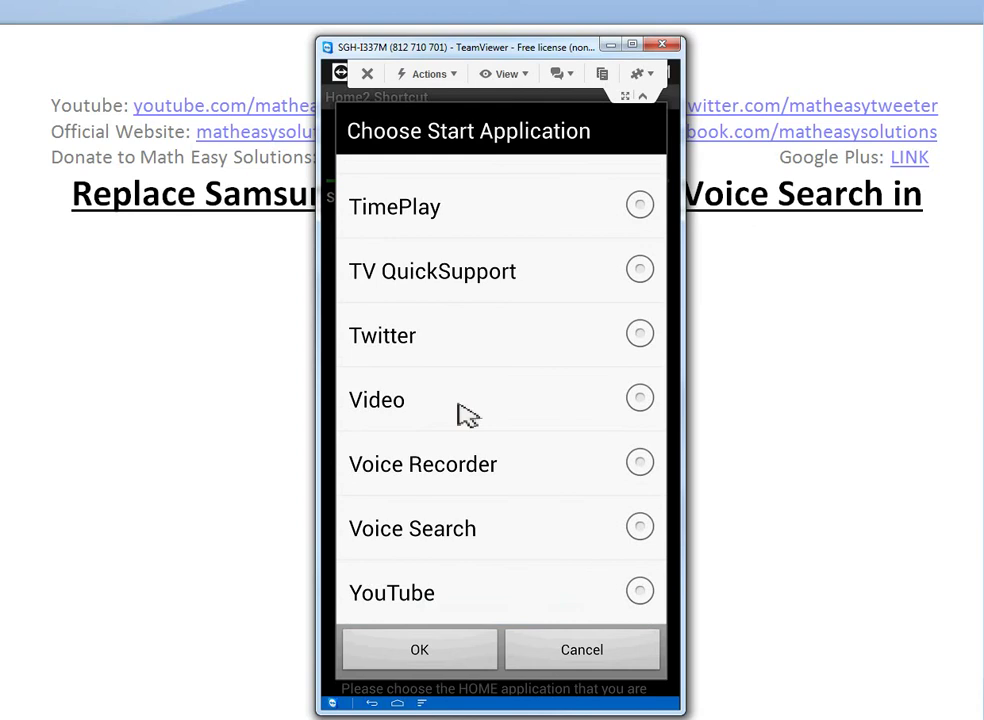
click(650, 538)
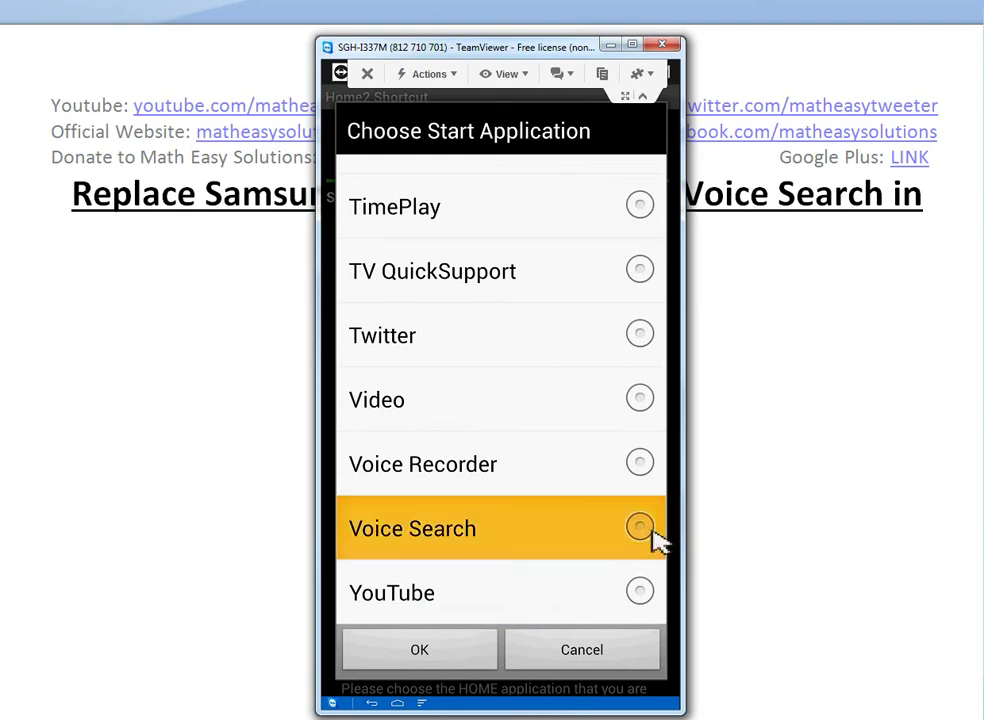
click(446, 648)
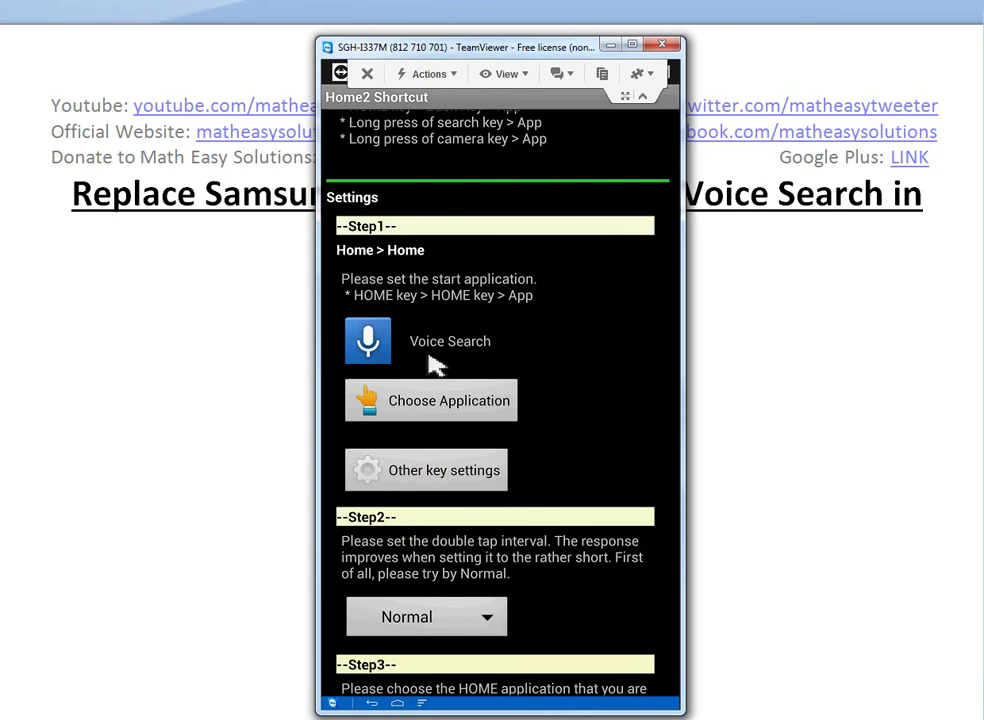
At Step3, confirm TouchWiz Home as the home application, then scroll to Step4.
scroll(440, 172, up, 1)
scroll(440, 172, up, 3)
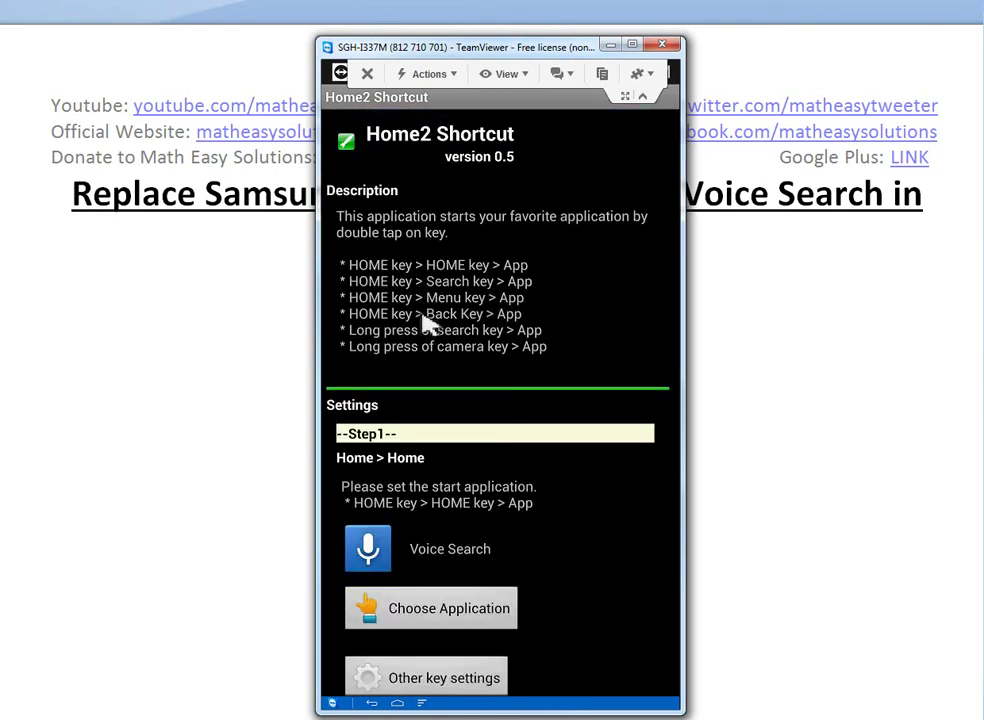
scroll(446, 250, down, 5)
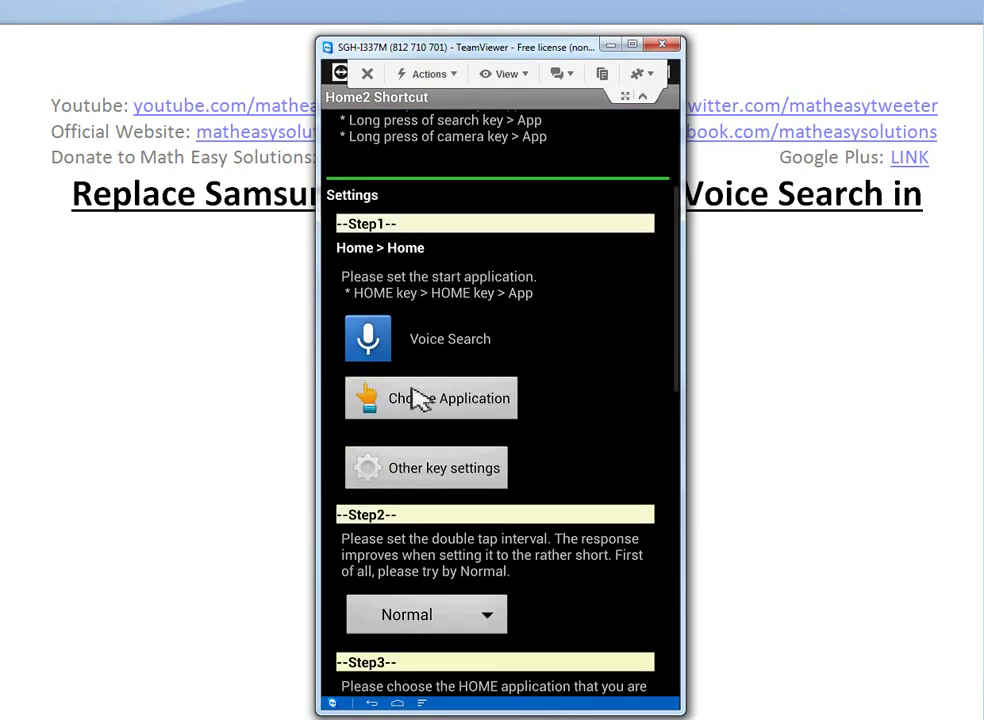
scroll(470, 487, up, 1)
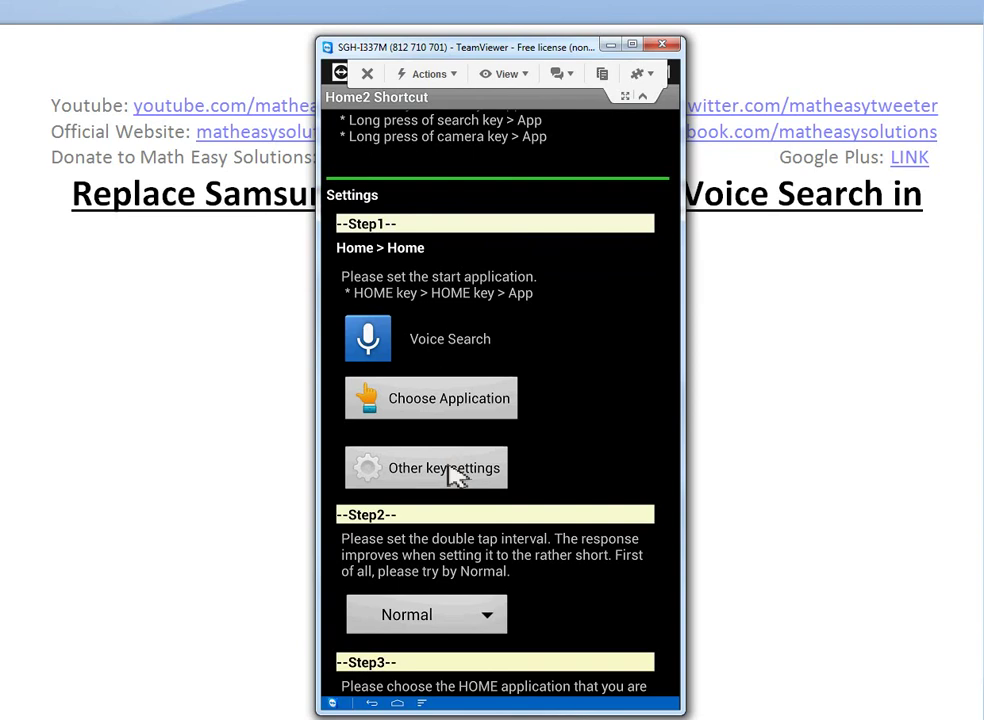
scroll(406, 455, down, 4)
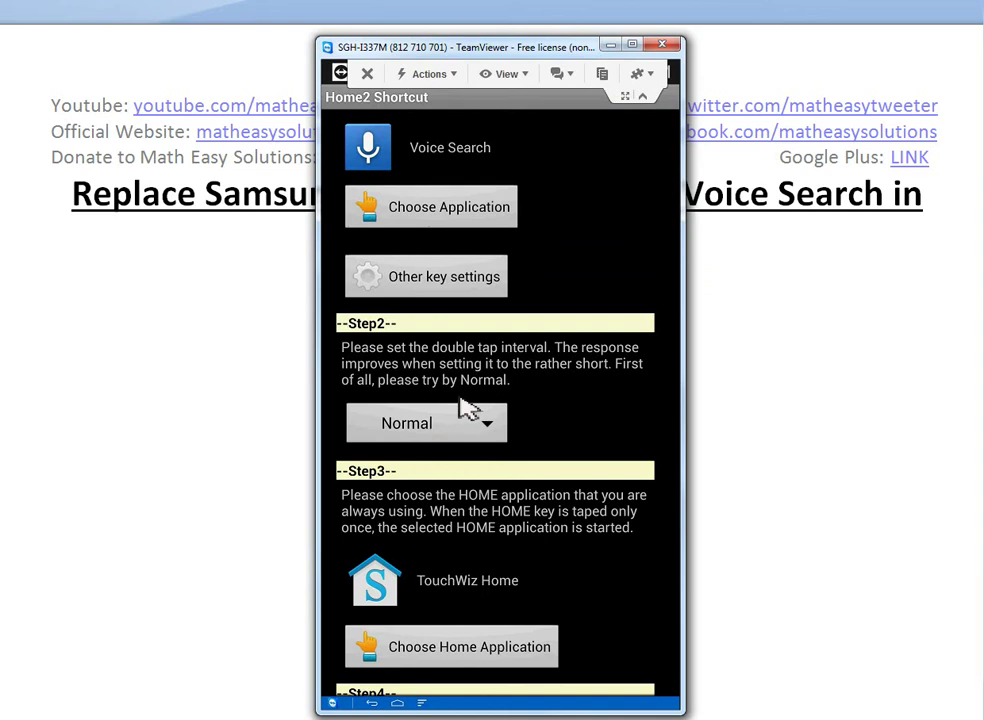
scroll(479, 575, down, 2)
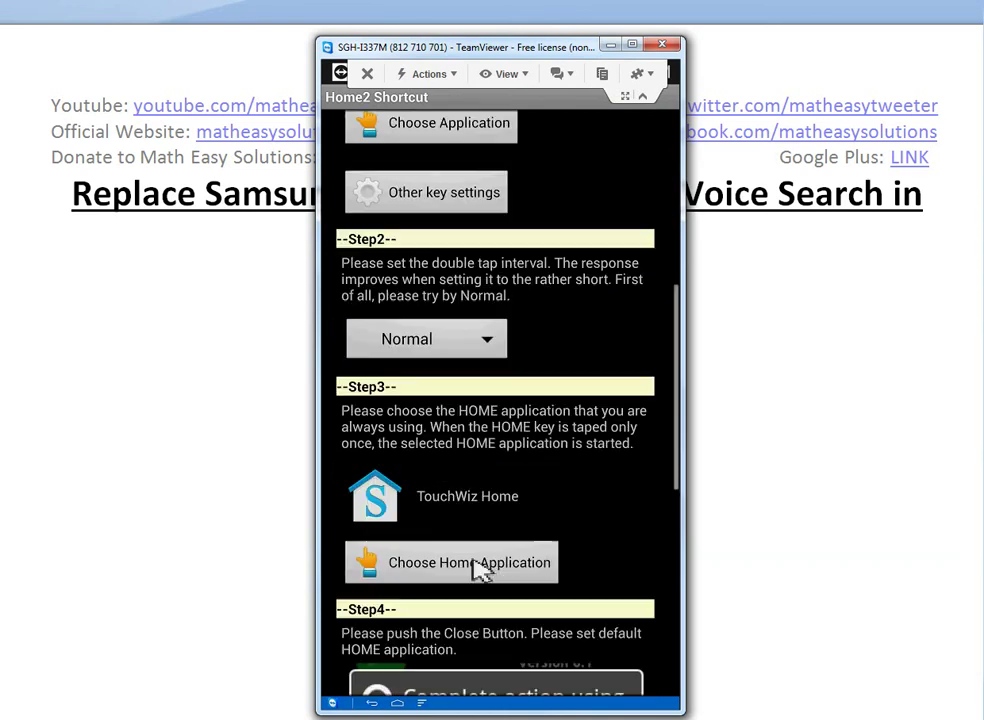
click(474, 582)
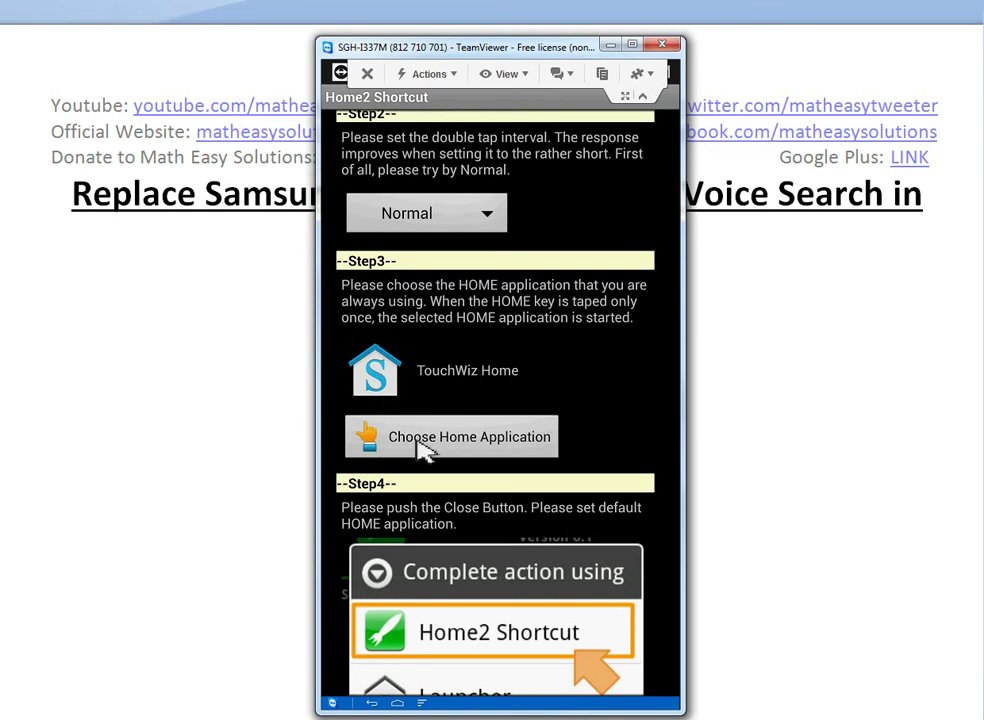
click(418, 445)
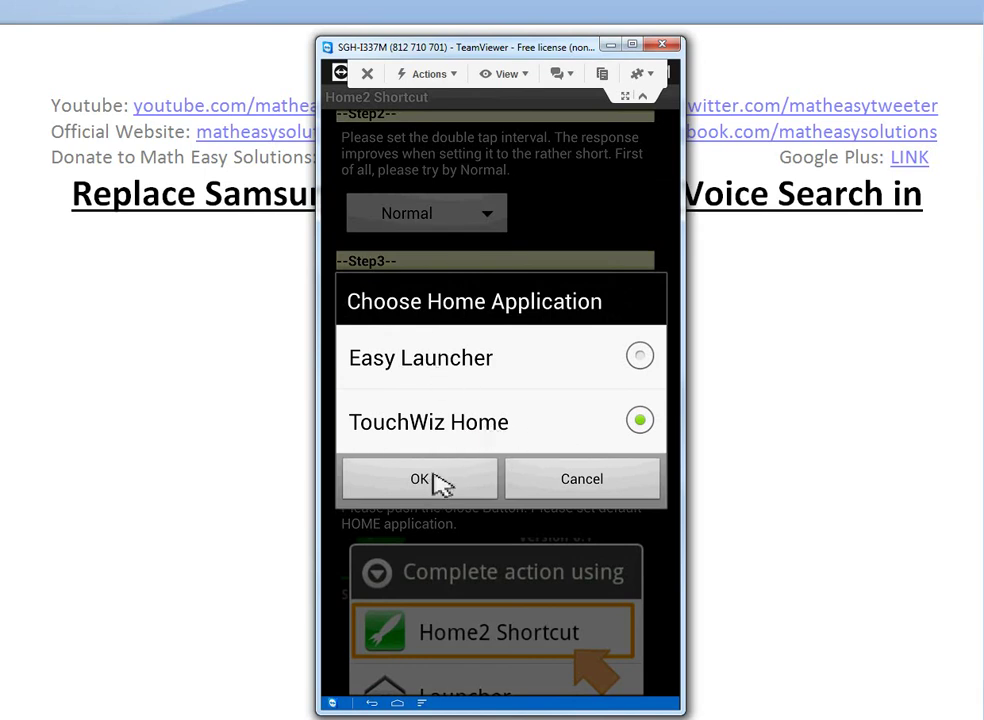
click(436, 477)
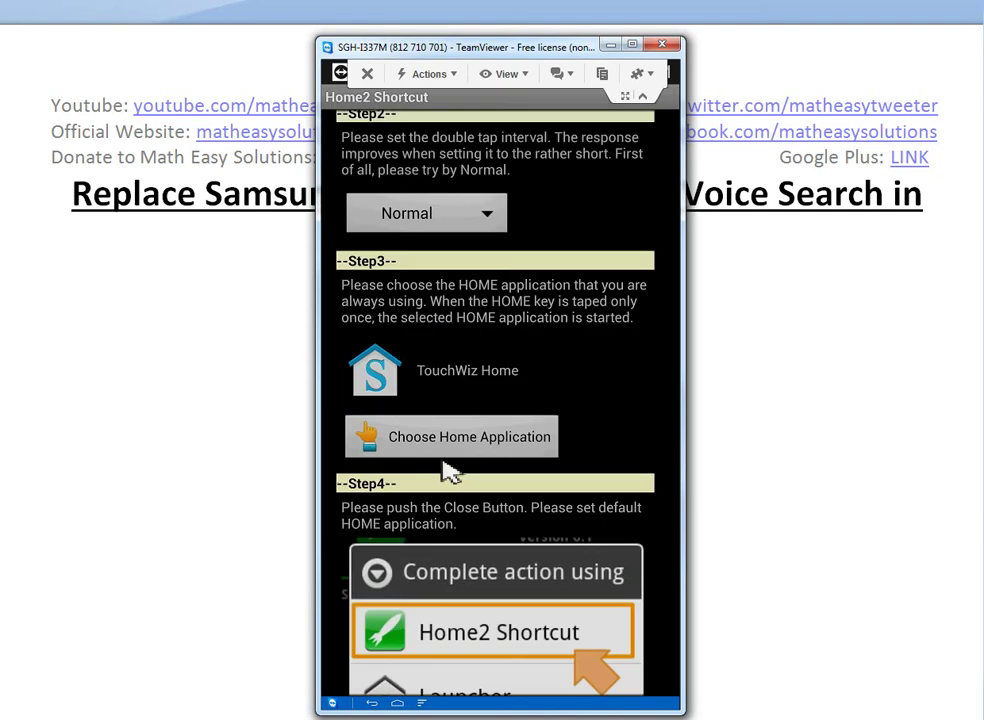
scroll(447, 450, down, 2)
scroll(447, 470, down, 2)
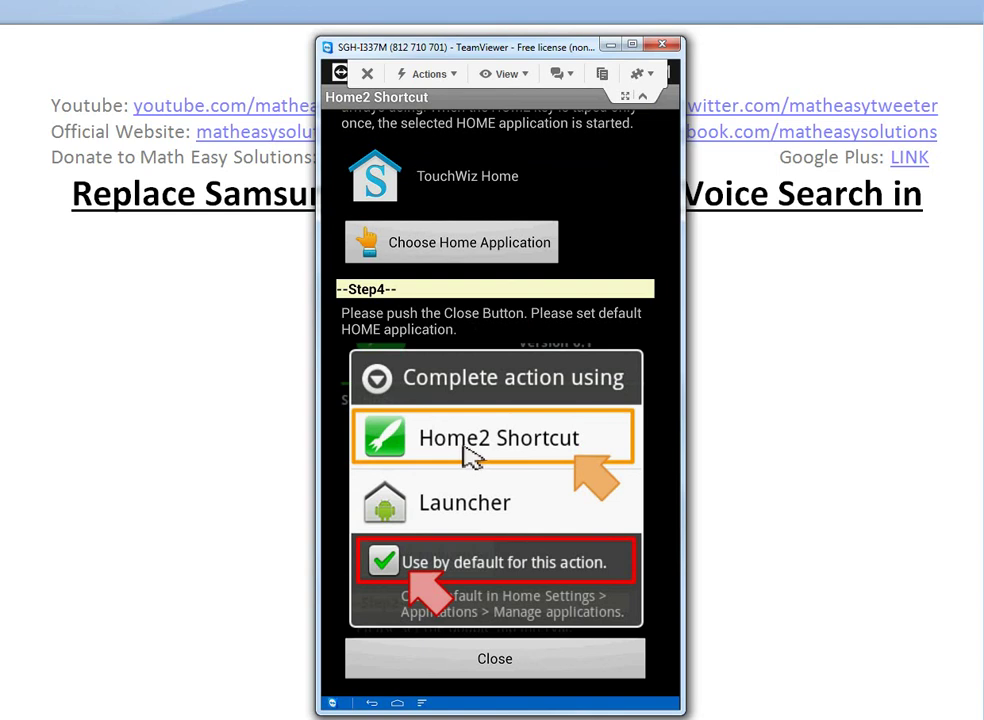
Close Home2 Shortcut, verify double-pressing Home opens Google Voice Search, then go home.
click(493, 668)
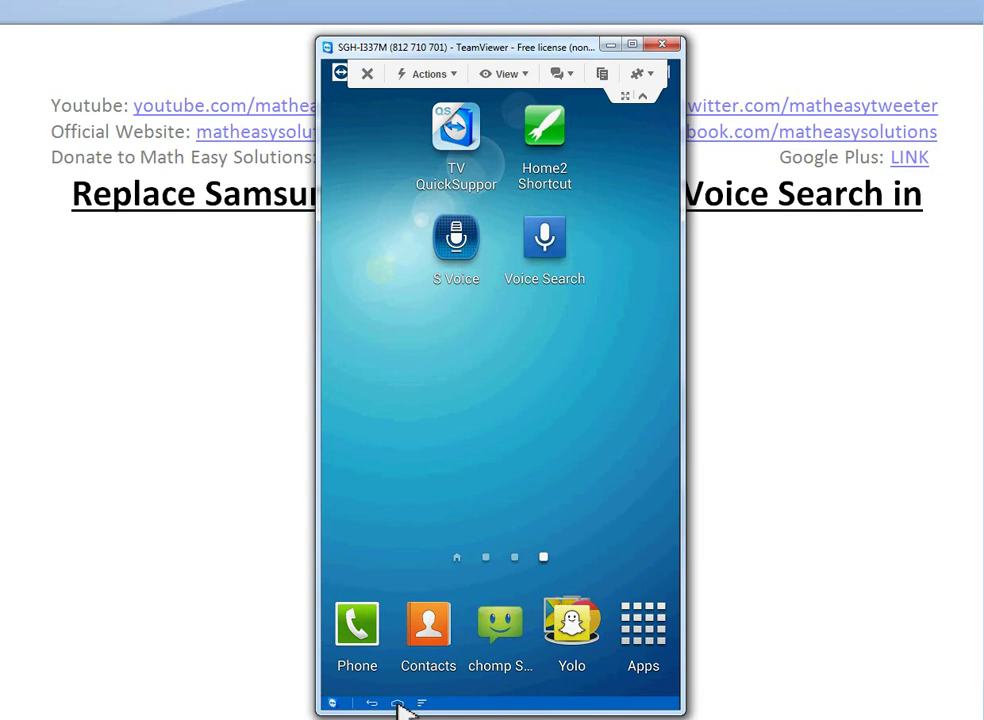
double_click(398, 705)
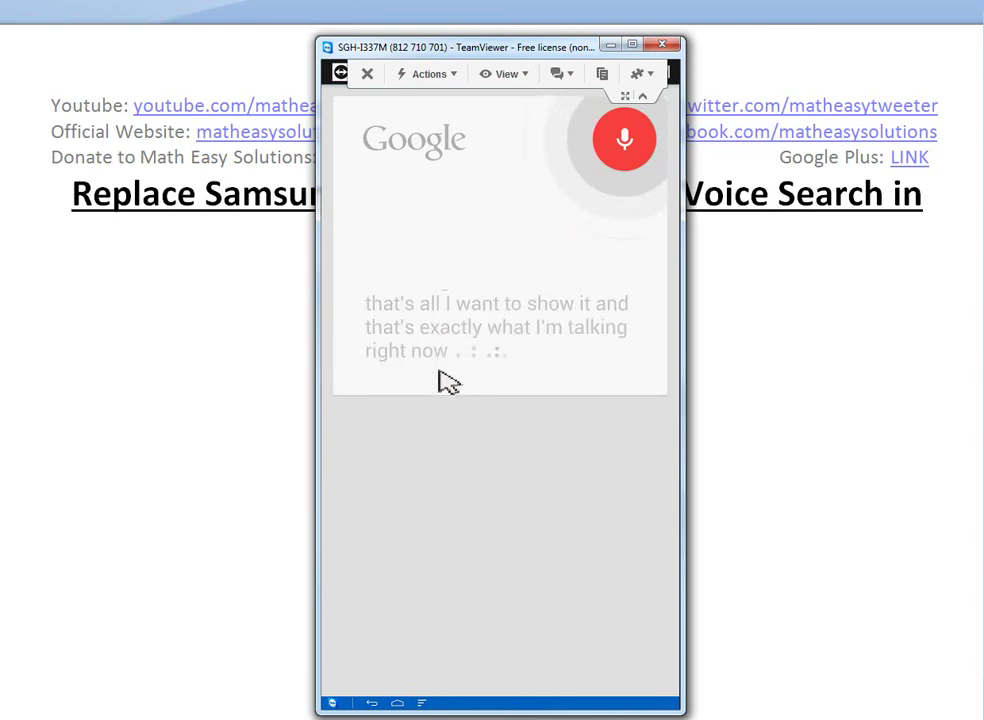
click(404, 703)
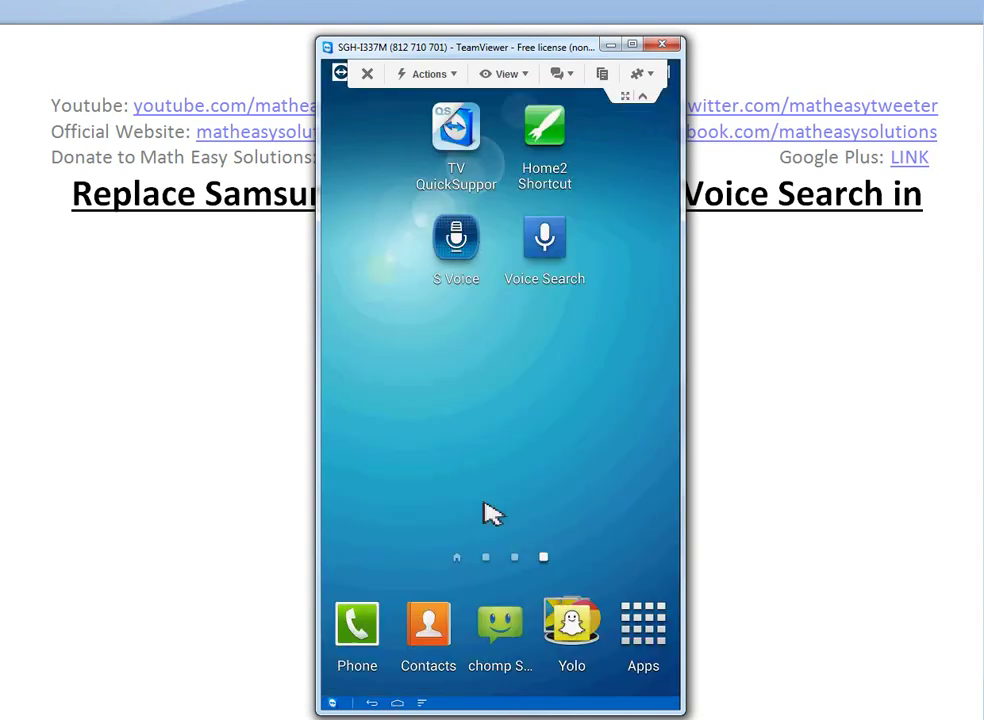
drag(450, 50, 407, 43)
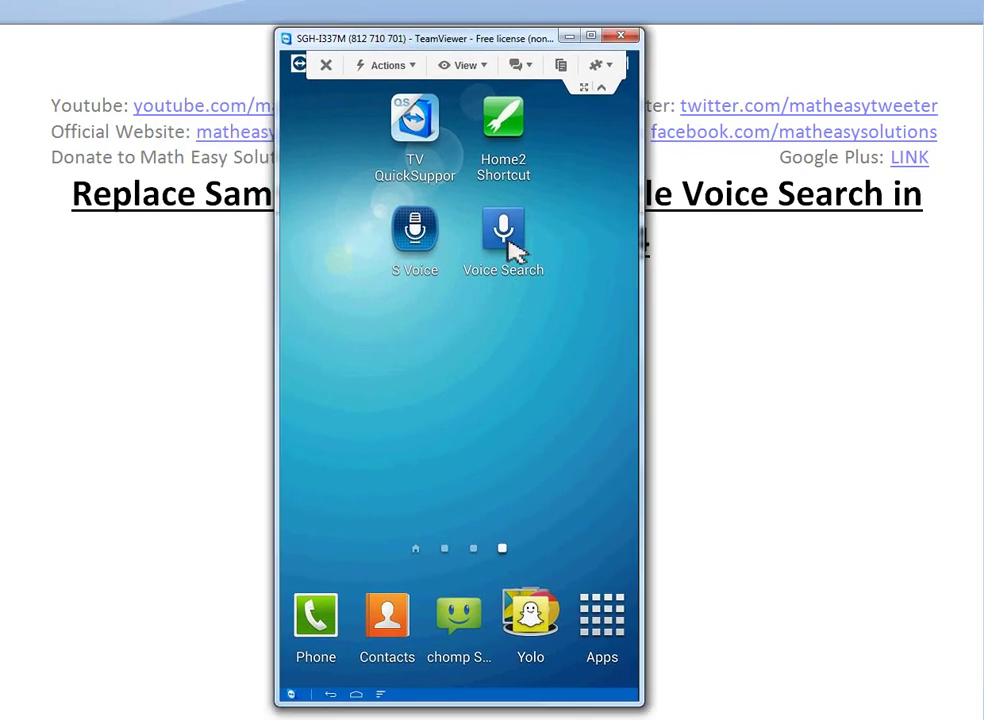